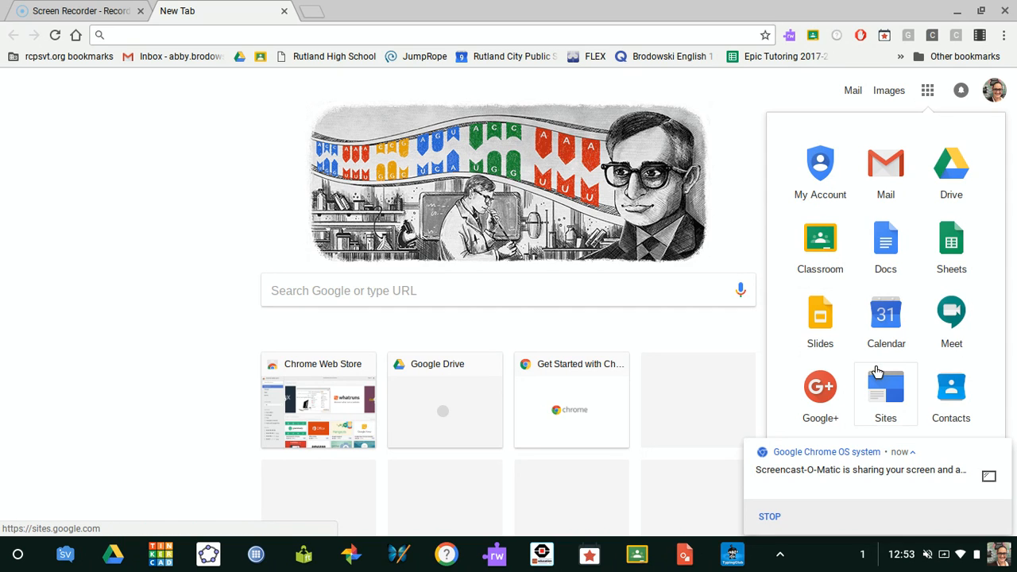
# Step: Open the first digital portfolio in Google Sites and review the artifacts on its Clear & Effective Communication page
pyautogui.click(879, 388)
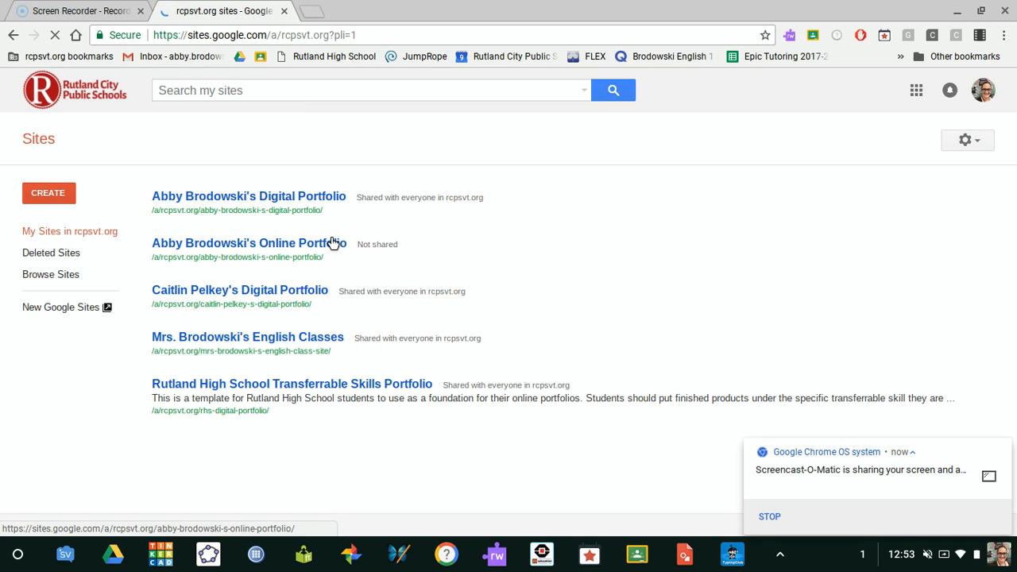
pyautogui.click(261, 198)
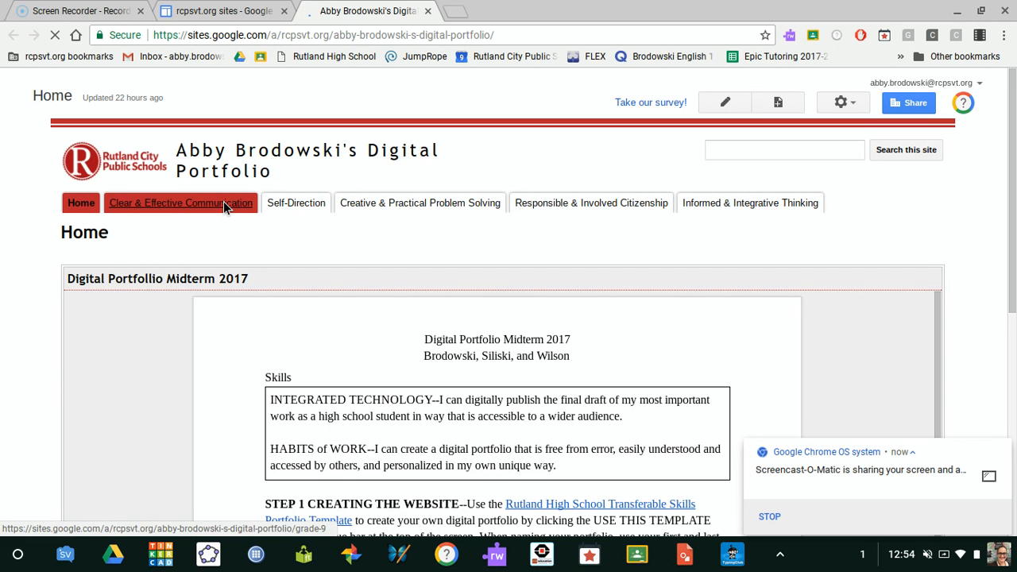
pyautogui.click(224, 204)
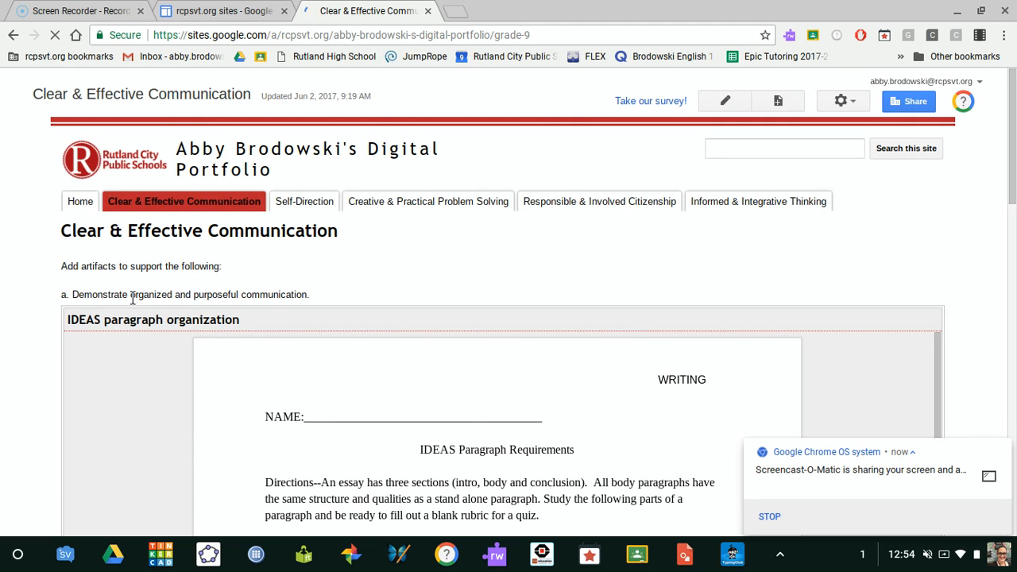
pyautogui.scroll(-2, 132, 297)
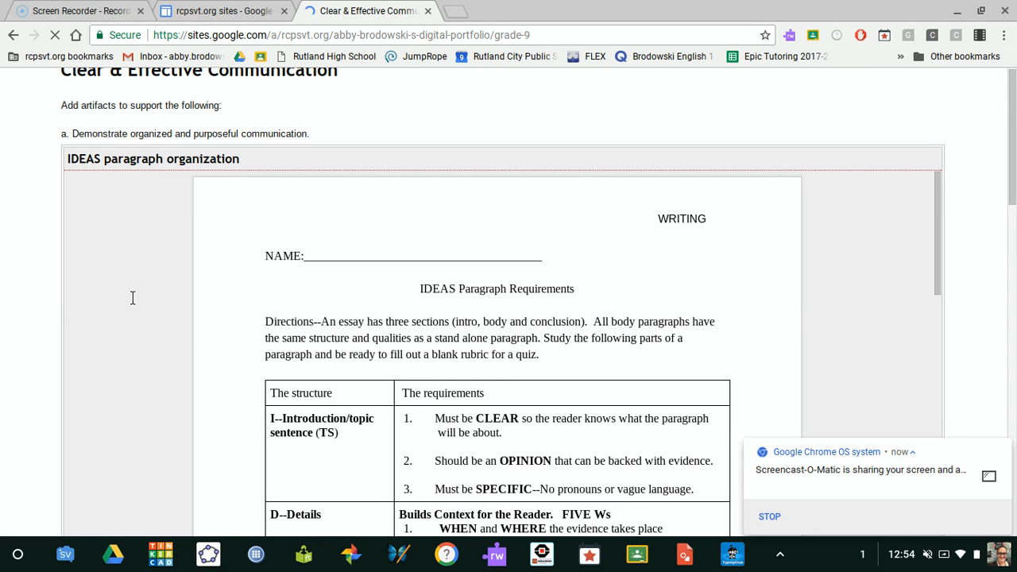
pyautogui.scroll(-2, 132, 298)
pyautogui.moveTo(1012, 203); pyautogui.dragTo(1015, 317)
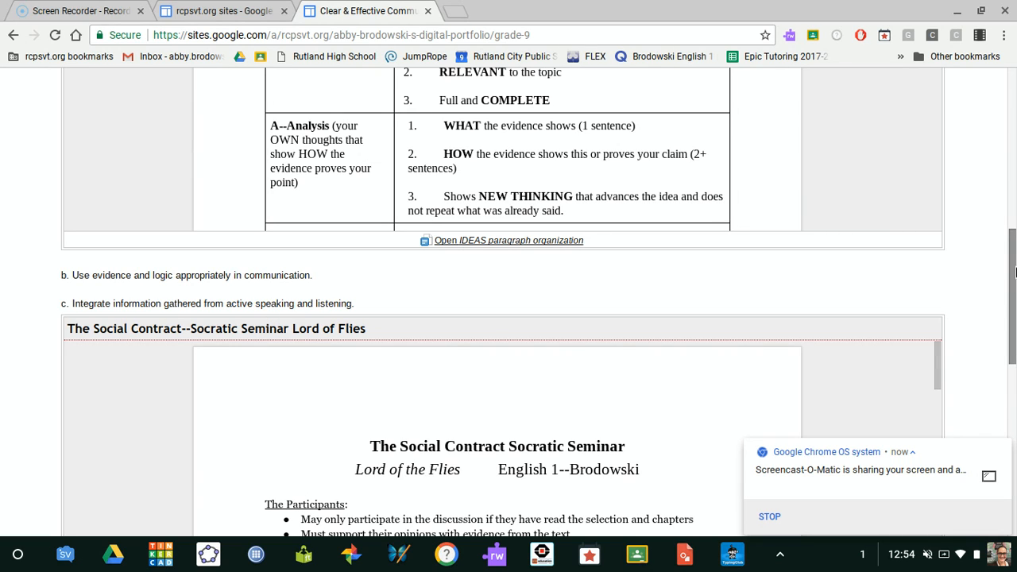
pyautogui.moveTo(1015, 260); pyautogui.dragTo(1014, 139)
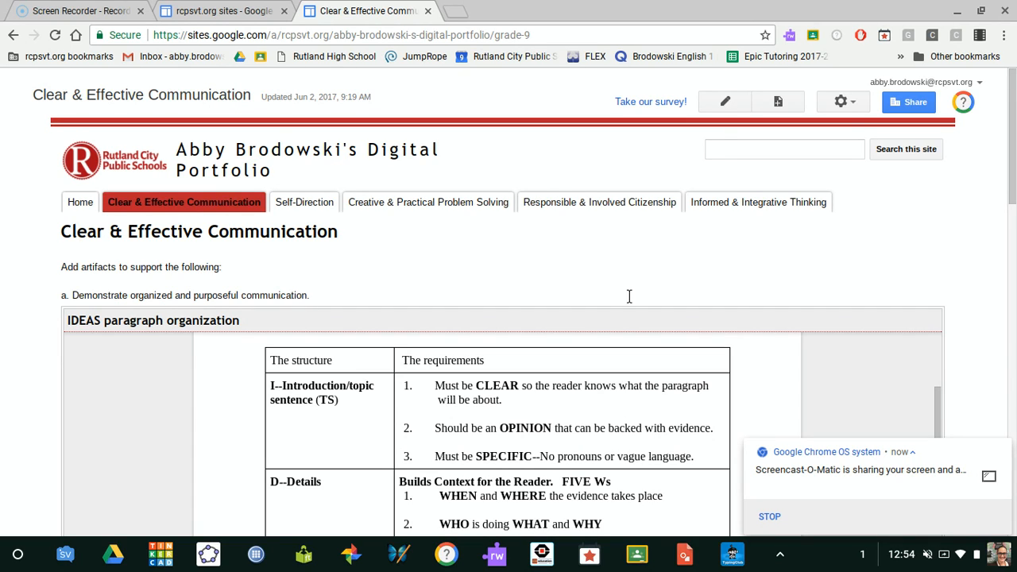
# Step: Edit the page and insert the Drive presentation "JANUARY 2018 Startups and Homework" with border and title at Small (410px) size
pyautogui.click(725, 106)
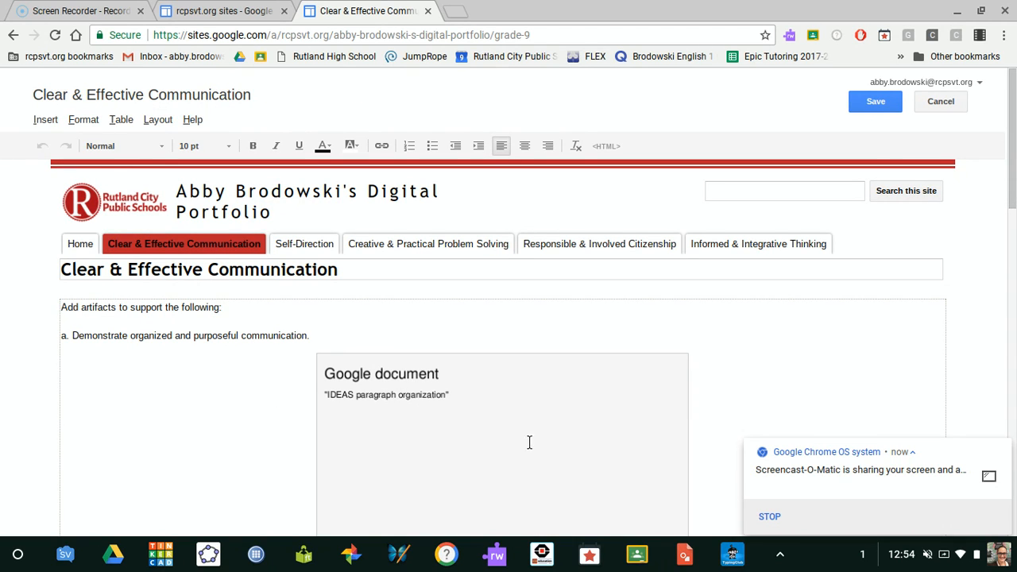
pyautogui.moveTo(1010, 200); pyautogui.dragTo(1006, 172)
pyautogui.click(46, 121)
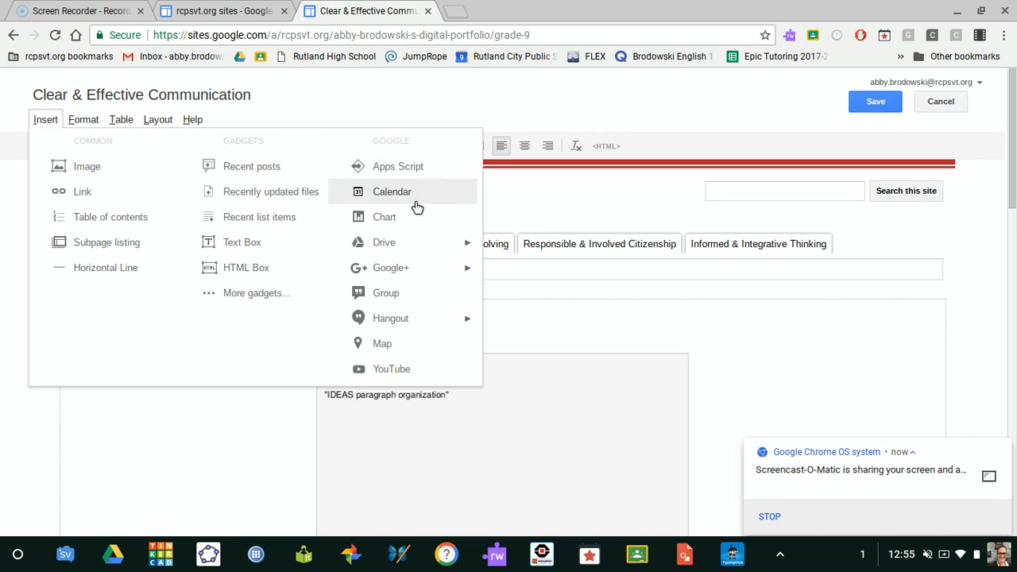
pyautogui.moveTo(402, 247)
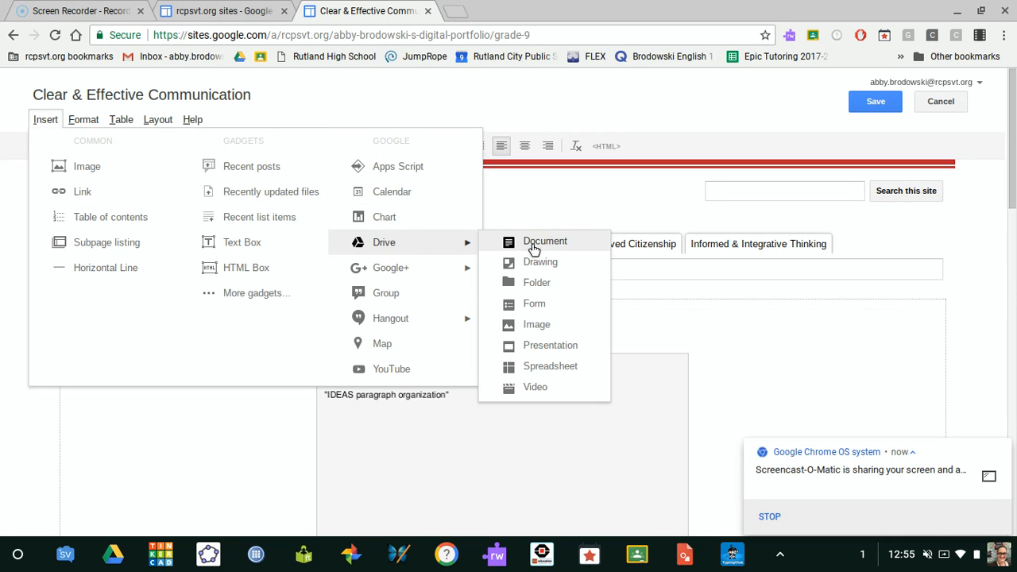
pyautogui.click(536, 346)
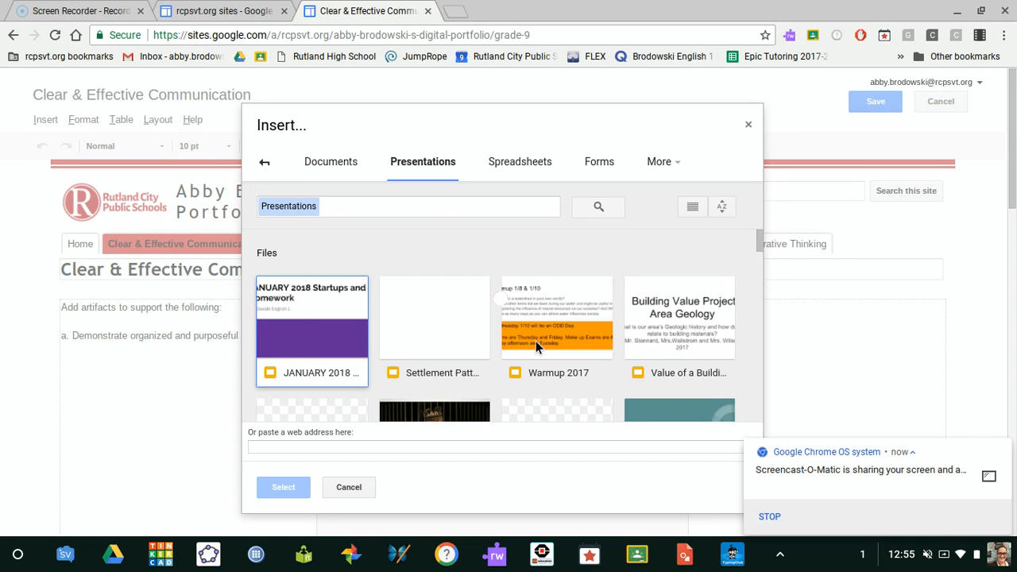
pyautogui.doubleClick(293, 320)
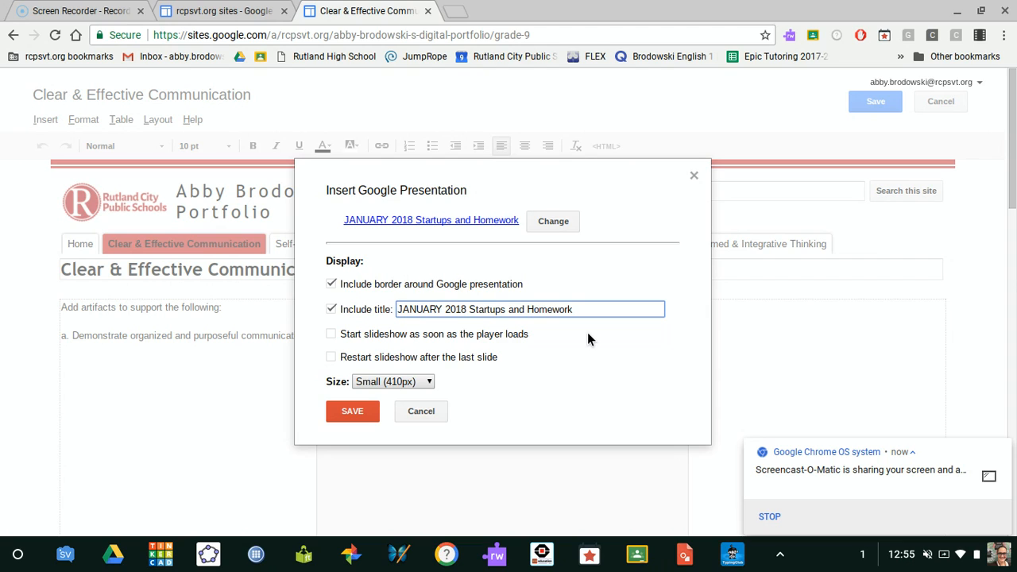
pyautogui.click(420, 382)
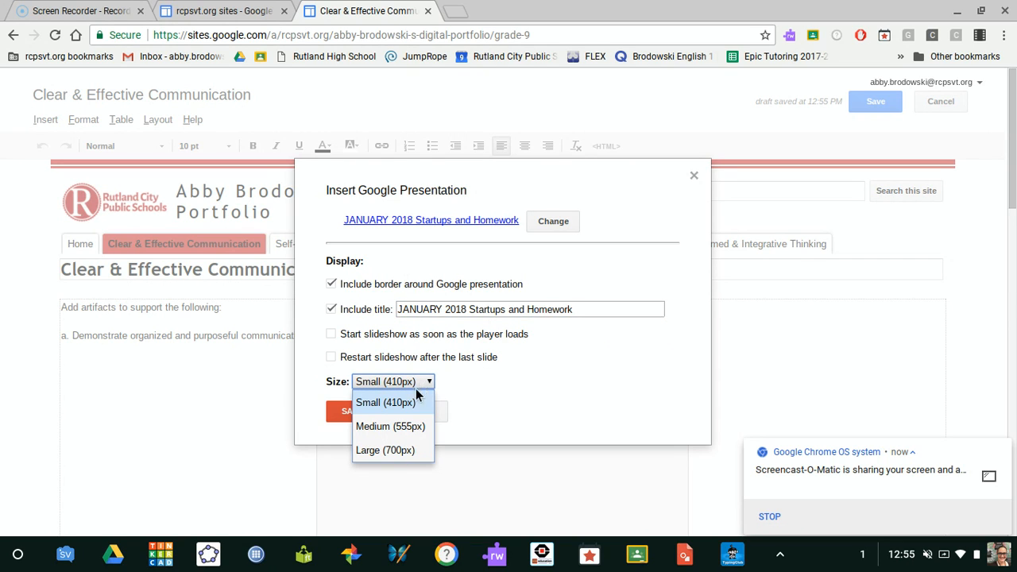
pyautogui.click(402, 405)
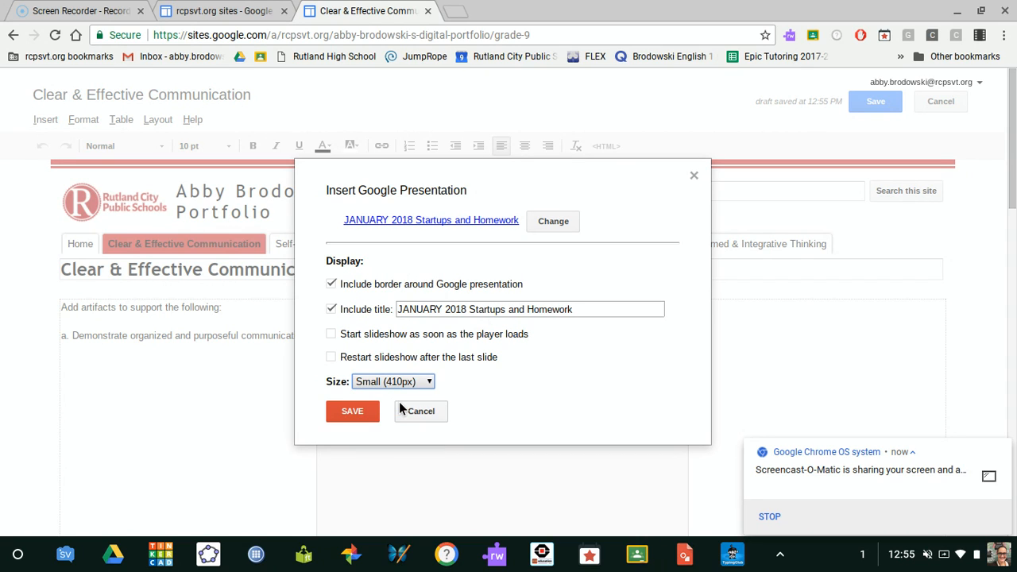
pyautogui.click(352, 411)
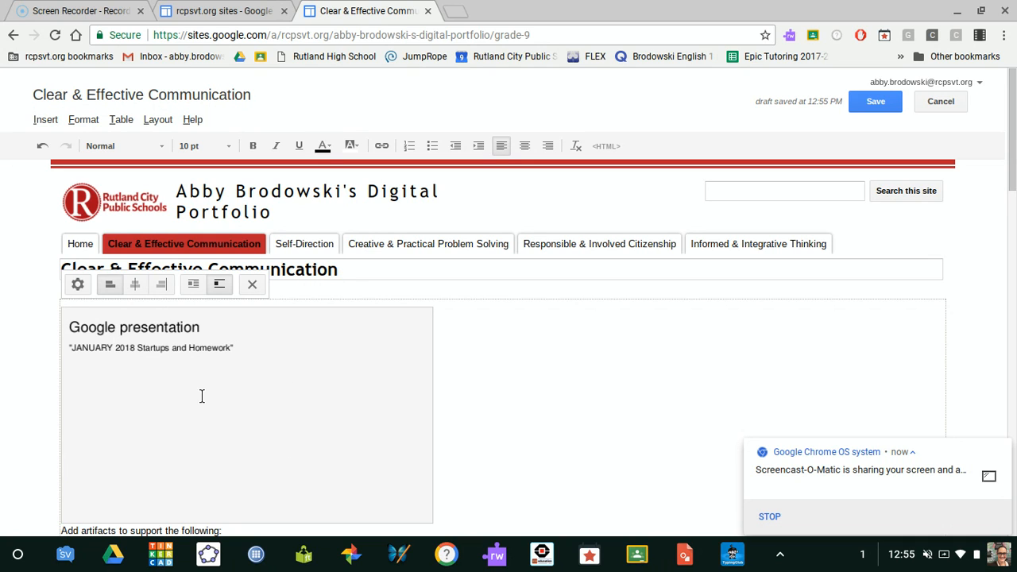
# Step: Center the embedded "JANUARY 2018 Startups and Homework" presentation on the page
pyautogui.scroll(-1, 629, 410)
pyautogui.scroll(-3, 629, 410)
pyautogui.scroll(1, 380, 329)
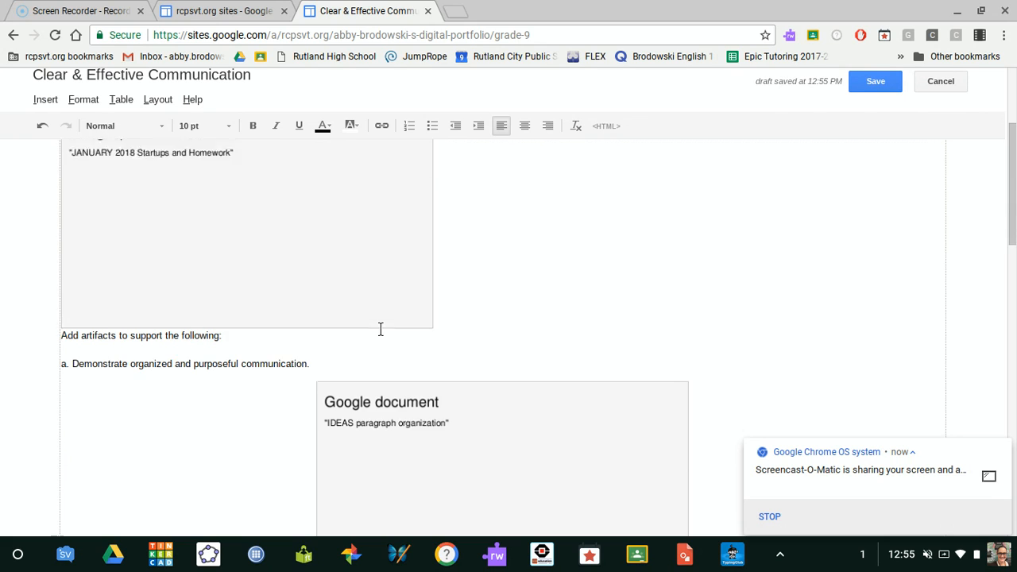
pyautogui.scroll(2, 380, 329)
pyautogui.click(380, 329)
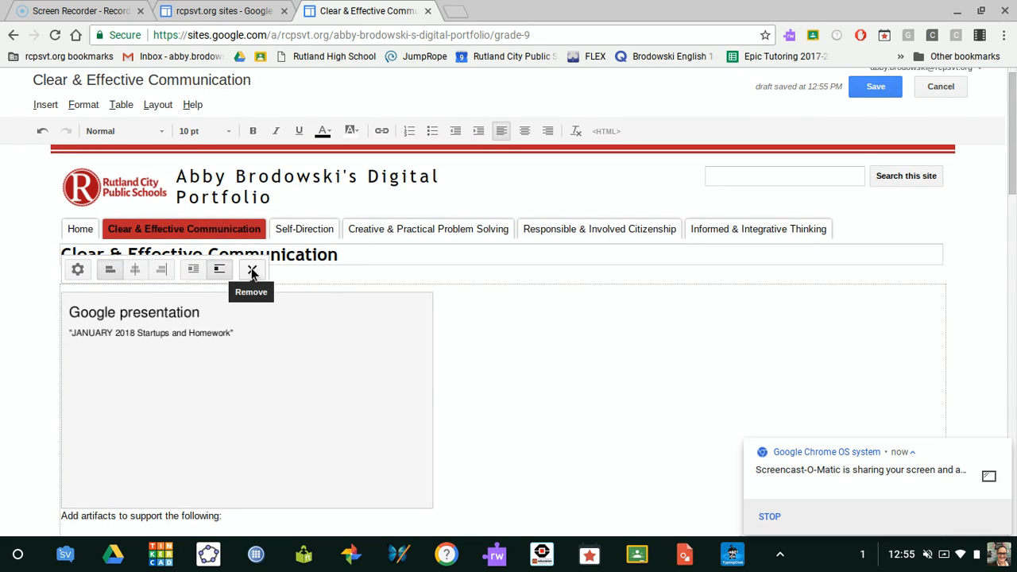
pyautogui.scroll(-2, 329, 386)
pyautogui.click(199, 430)
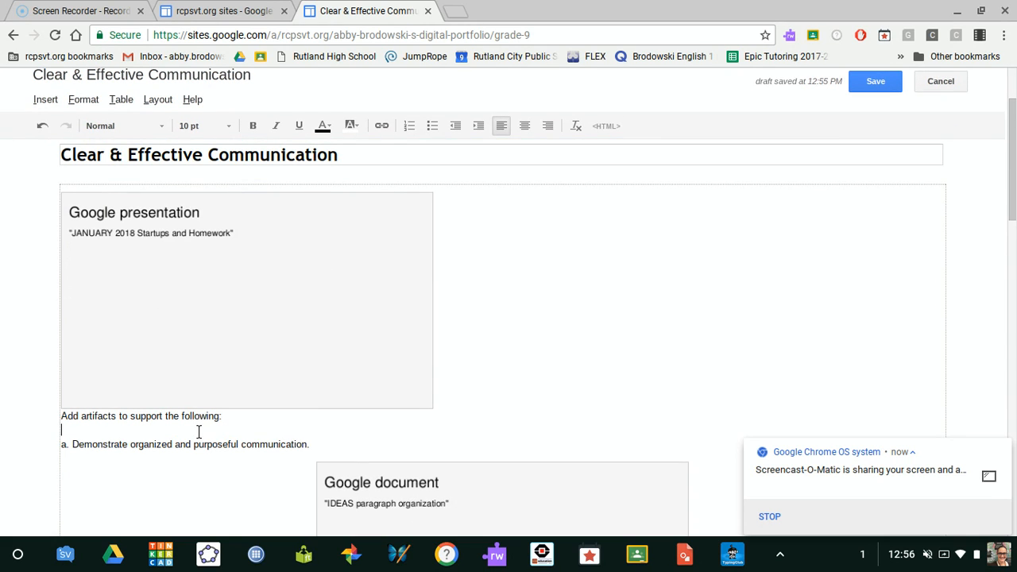
pyautogui.scroll(2, 198, 432)
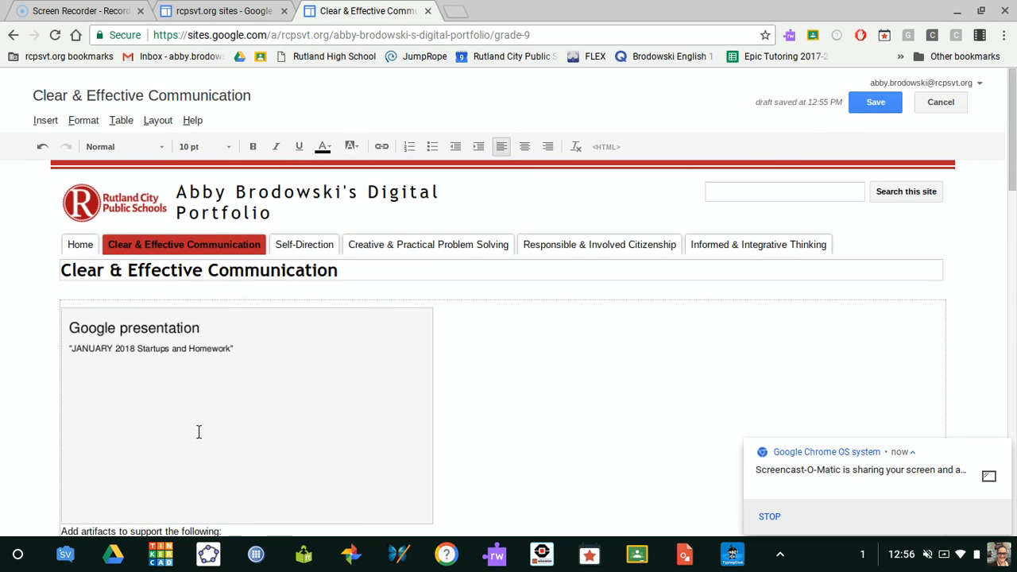
pyautogui.click(199, 431)
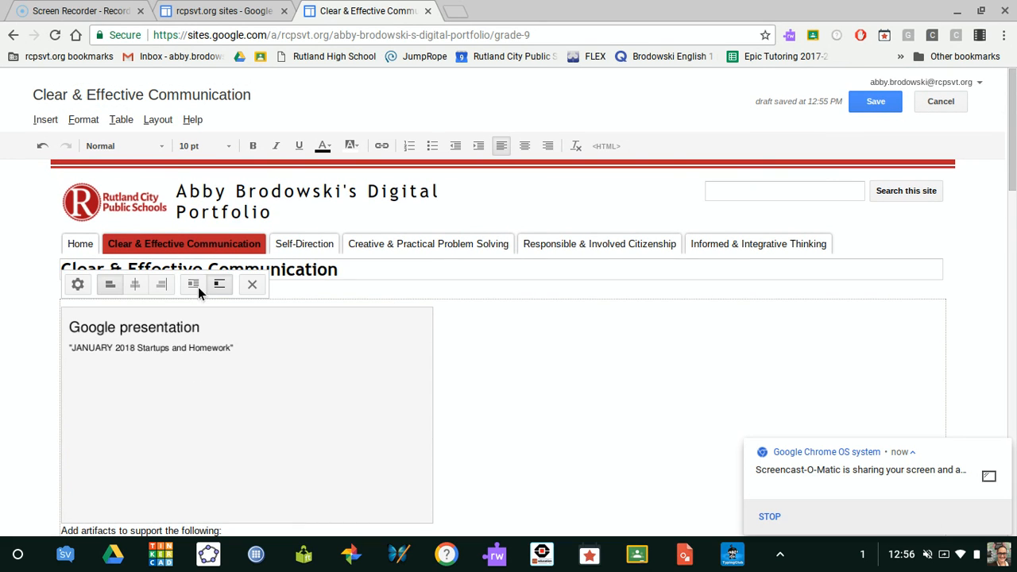
pyautogui.click(143, 285)
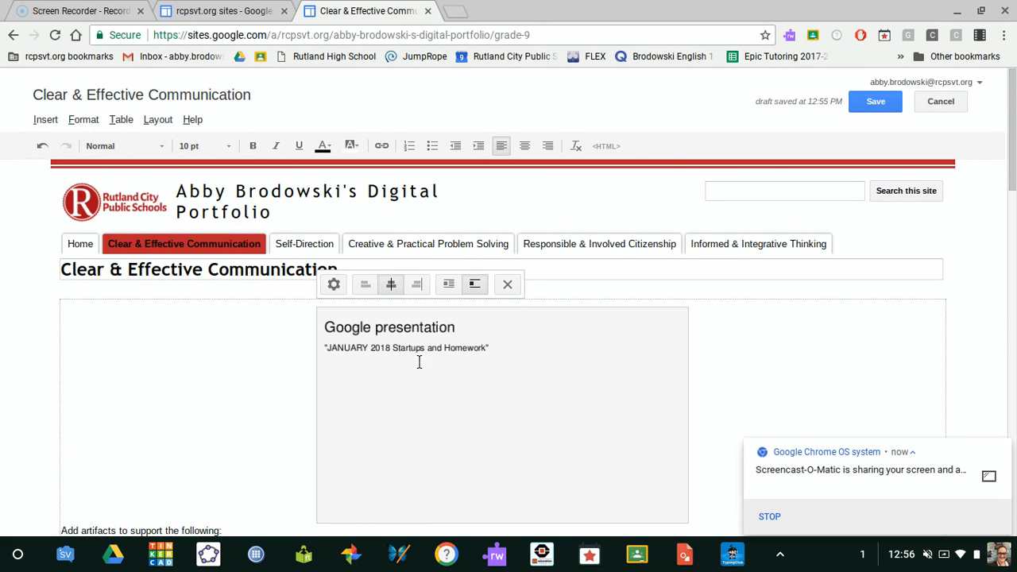
# Step: Check the embedded presentation's properties, keep its border, title and Small (410px) size, and save the page
pyautogui.click(334, 284)
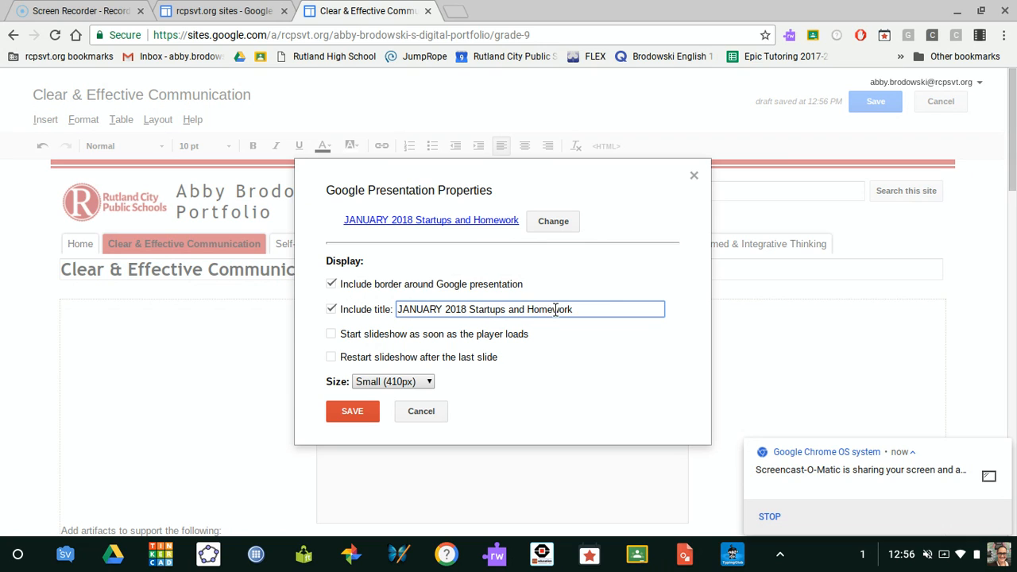
pyautogui.click(365, 416)
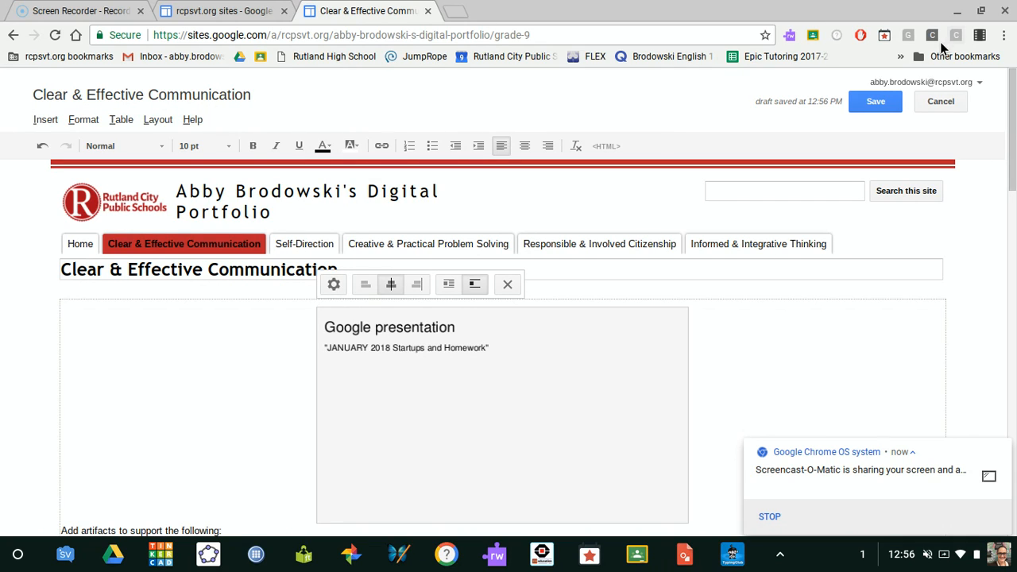
pyautogui.click(887, 102)
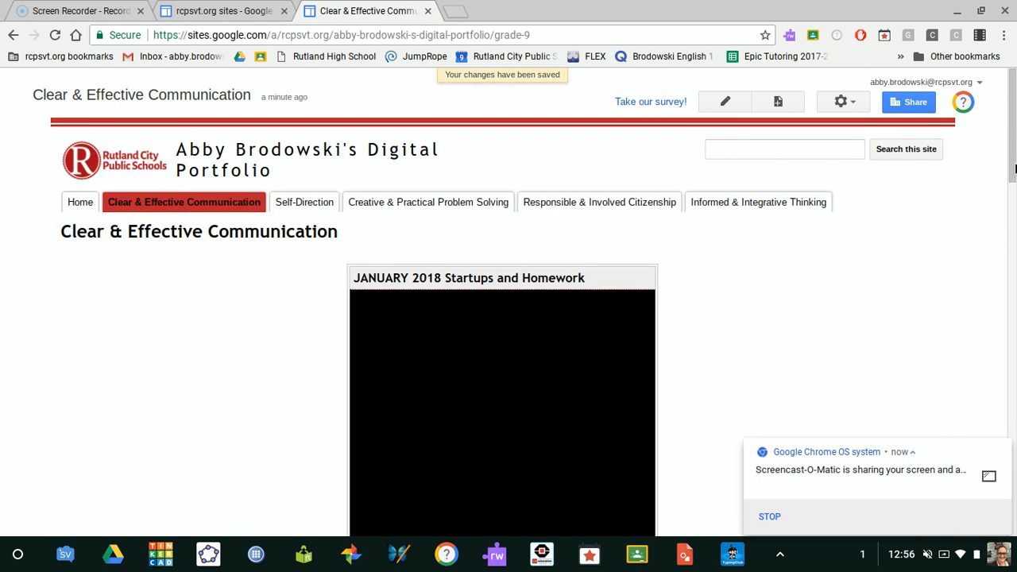
# Step: Examine the saved page's layout and test the embedded presentation by advancing to slide 2 and returning to slide 1
pyautogui.scroll(-2, 1011, 175)
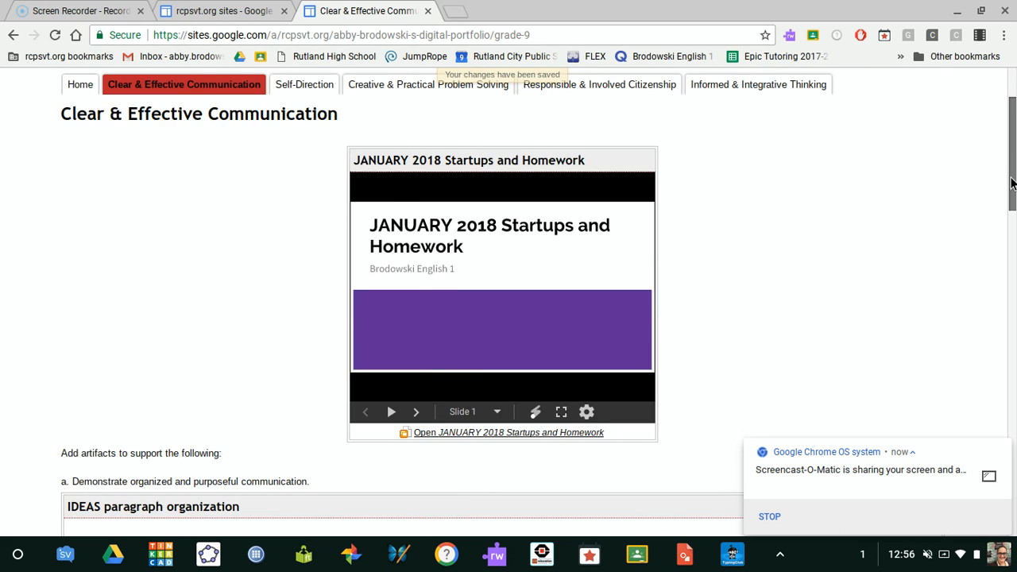
pyautogui.scroll(1, 993, 186)
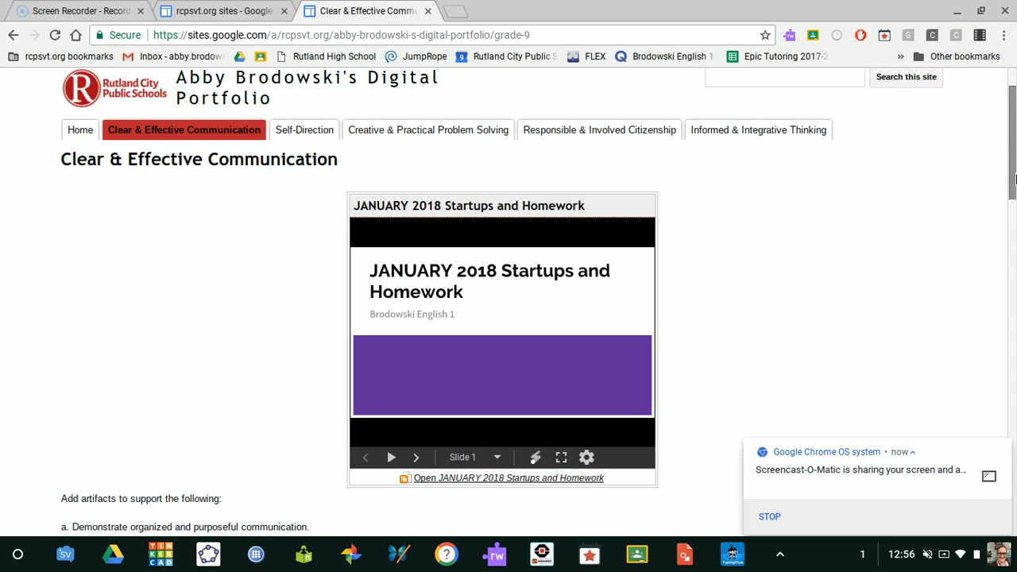
pyautogui.moveTo(1014, 168); pyautogui.dragTo(1015, 222)
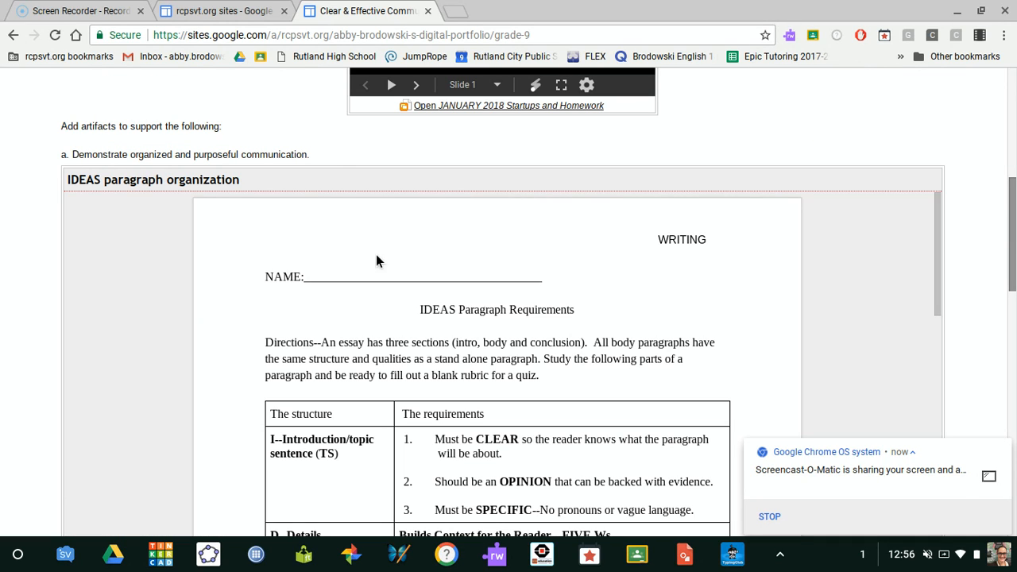
pyautogui.moveTo(1013, 230); pyautogui.dragTo(1015, 135)
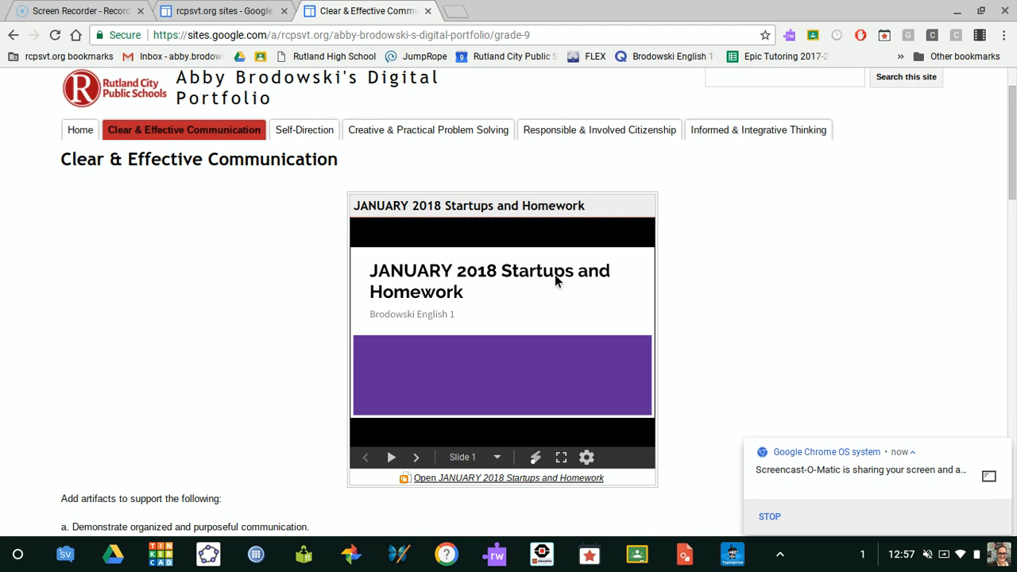
pyautogui.click(415, 457)
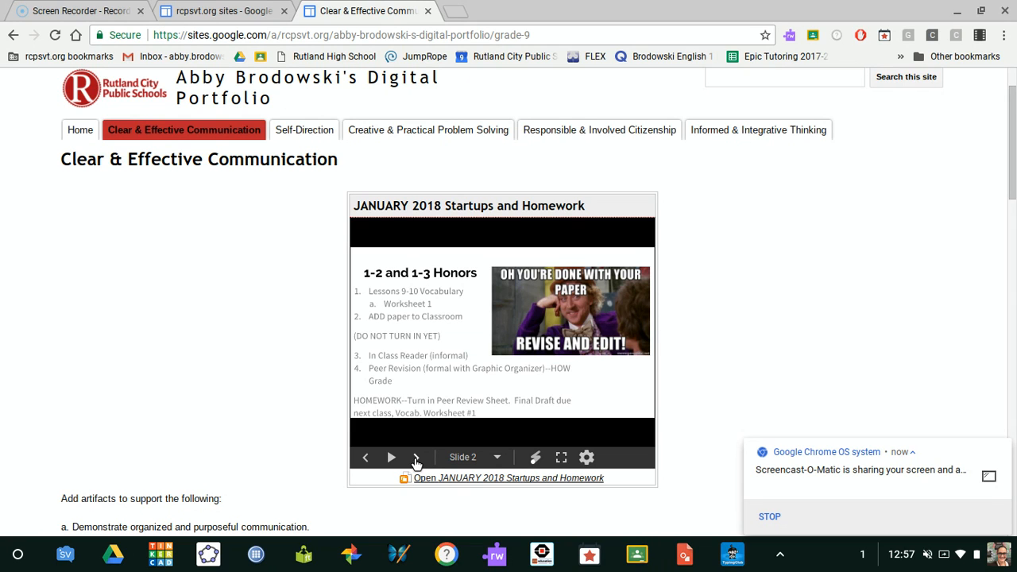
pyautogui.click(366, 458)
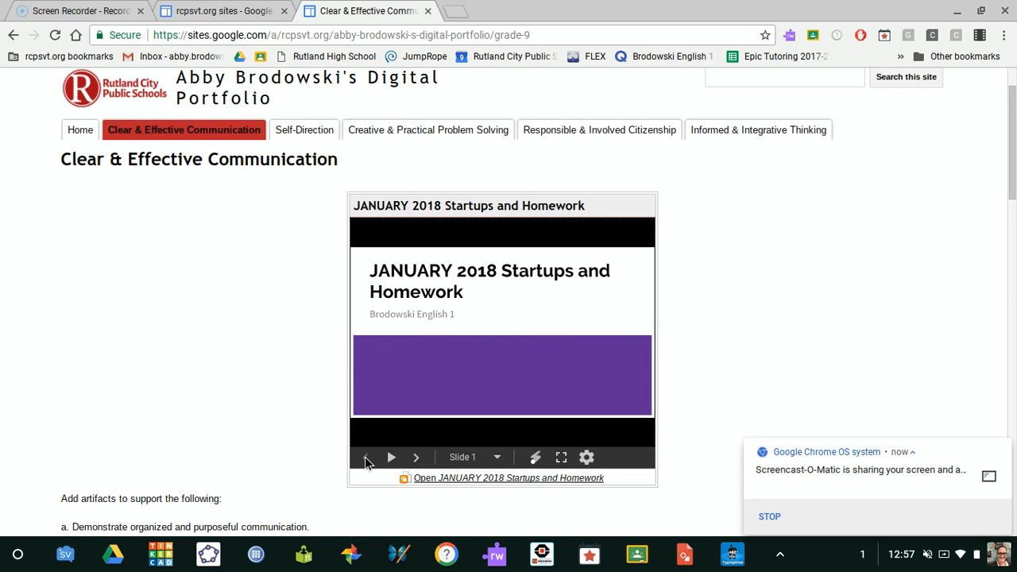
# Step: Reopen the page for editing, remove the embedded "JANUARY 2018 Startups and Homework" presentation, and save the page
pyautogui.moveTo(1014, 192); pyautogui.dragTo(1015, 181)
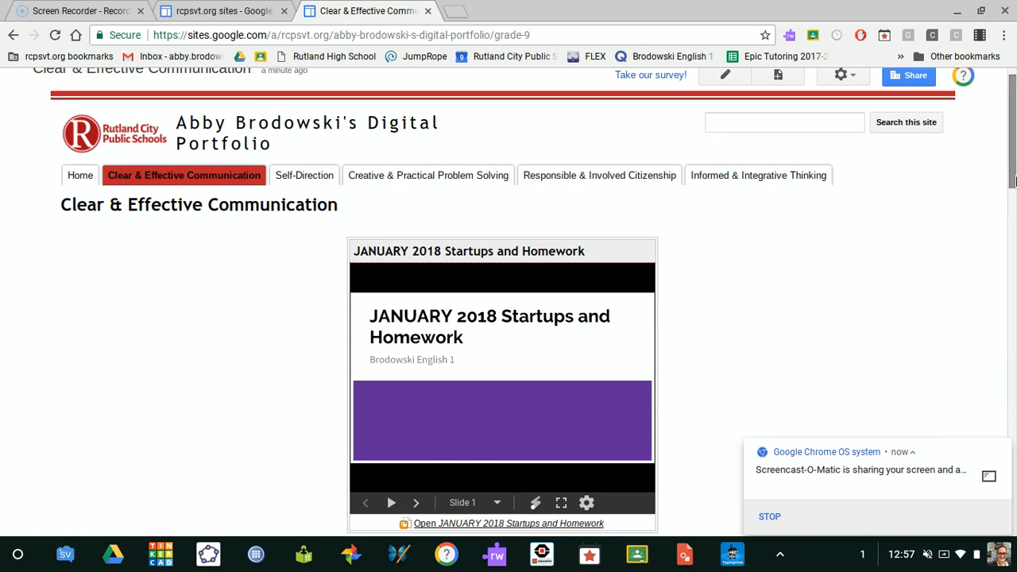
pyautogui.click(726, 78)
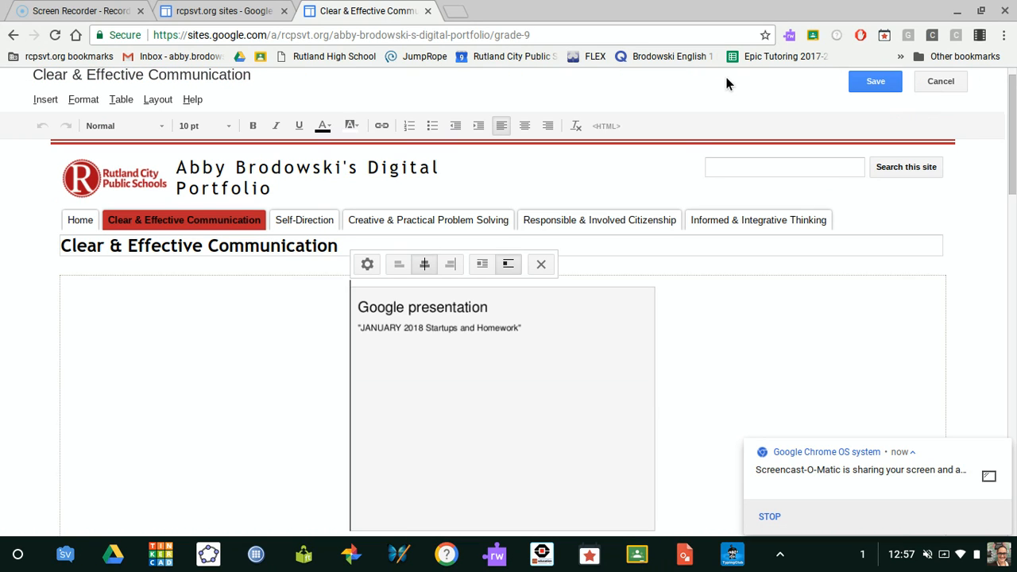
pyautogui.click(541, 264)
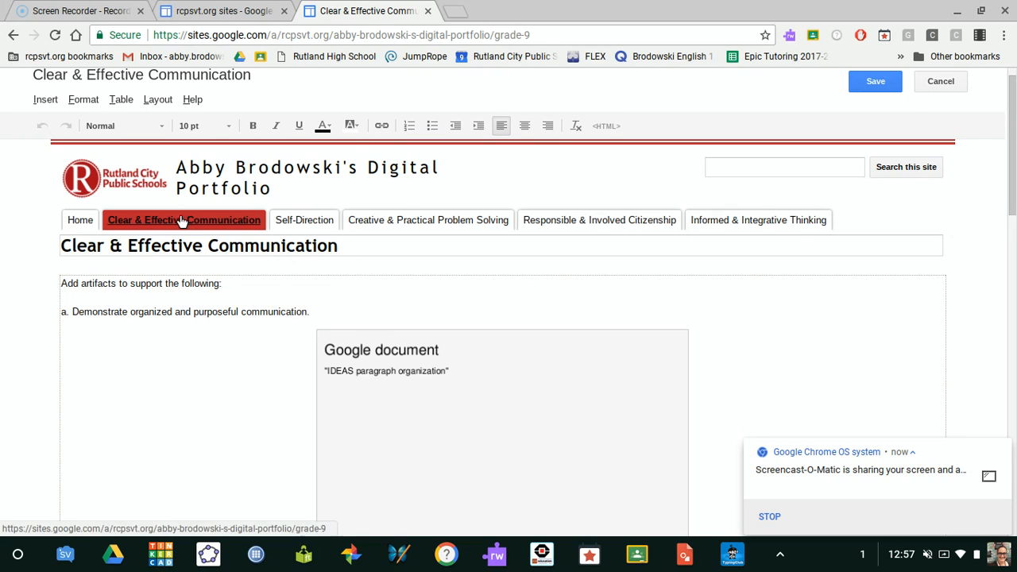
pyautogui.click(38, 102)
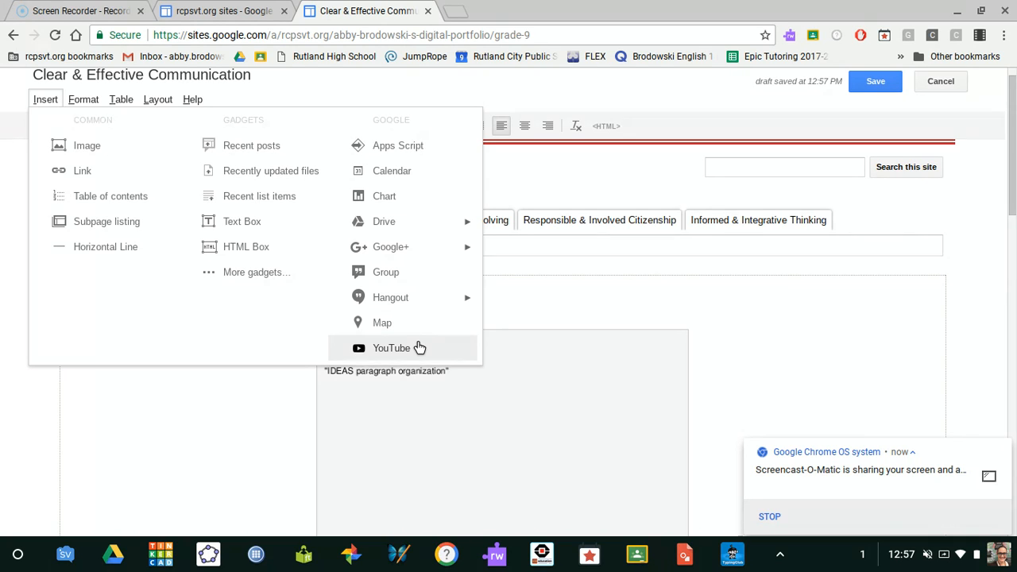
pyautogui.click(539, 298)
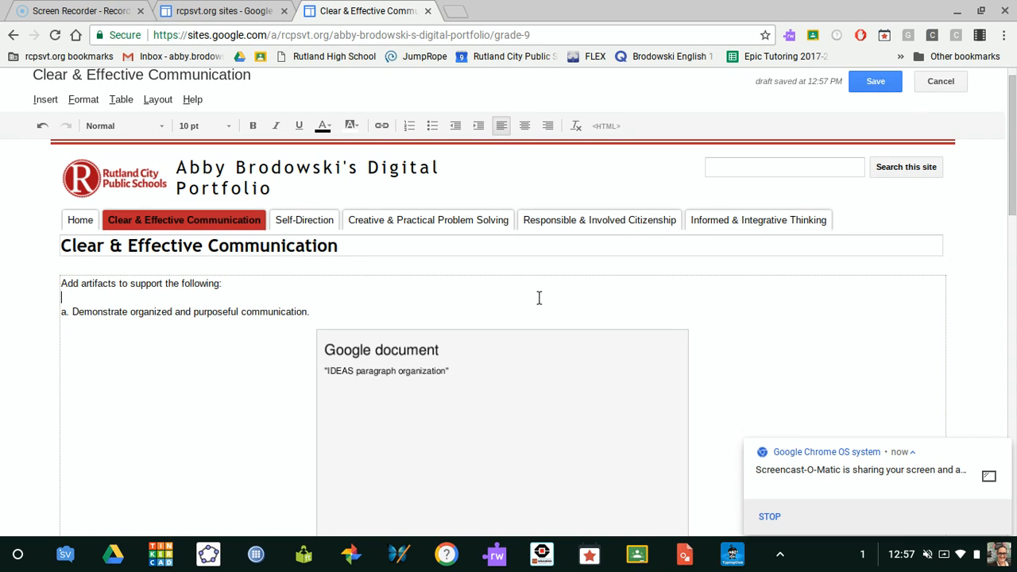
pyautogui.scroll(1, 538, 298)
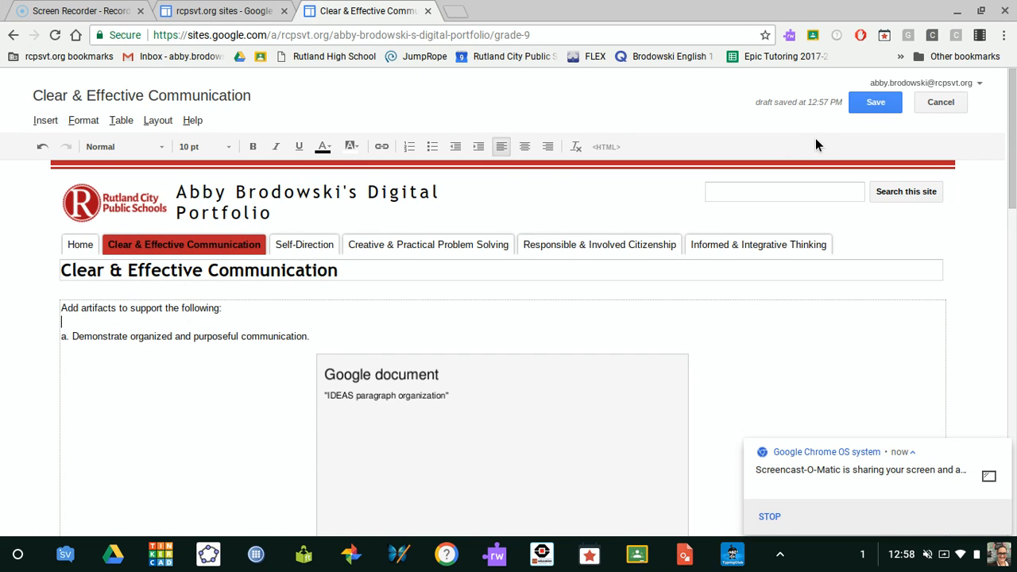
pyautogui.click(872, 104)
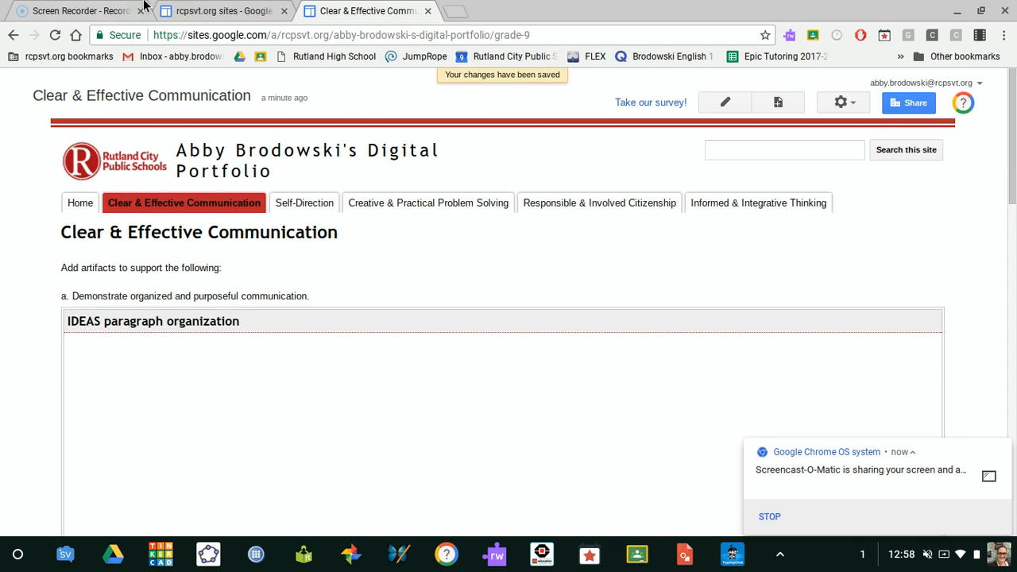
# Step: Open YouTube from the Chromebook's additional shelf apps
pyautogui.click(779, 554)
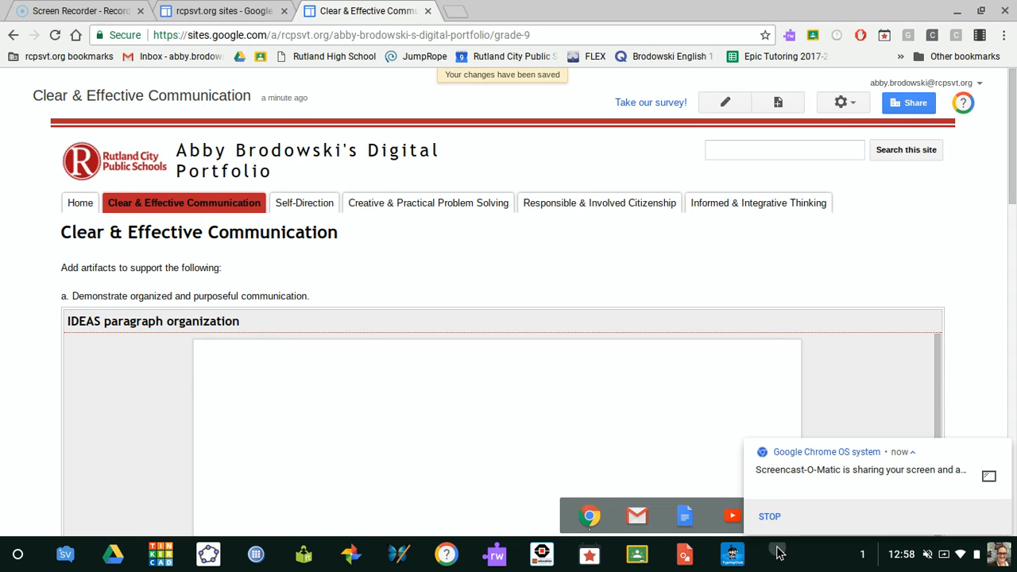
pyautogui.click(729, 514)
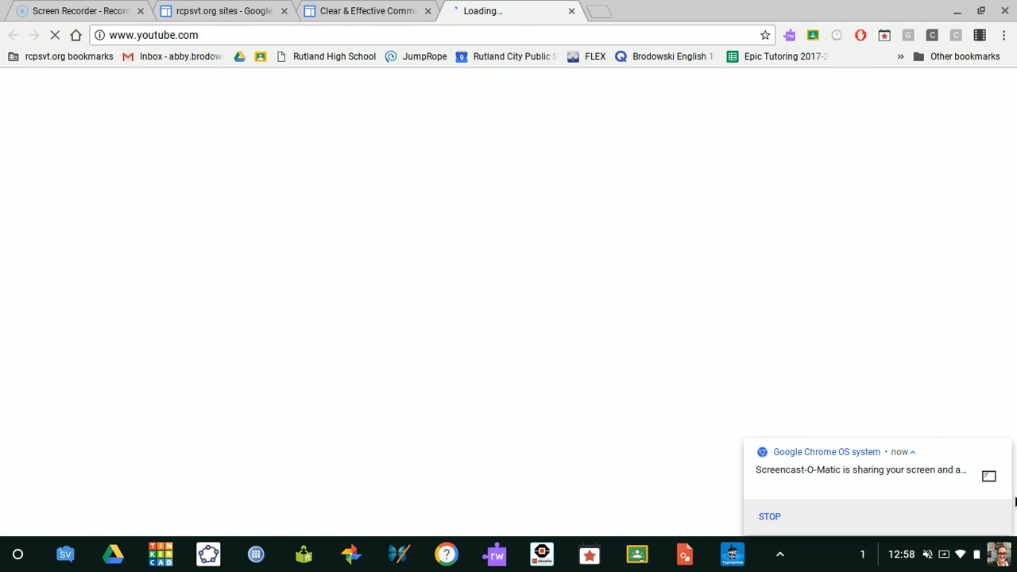